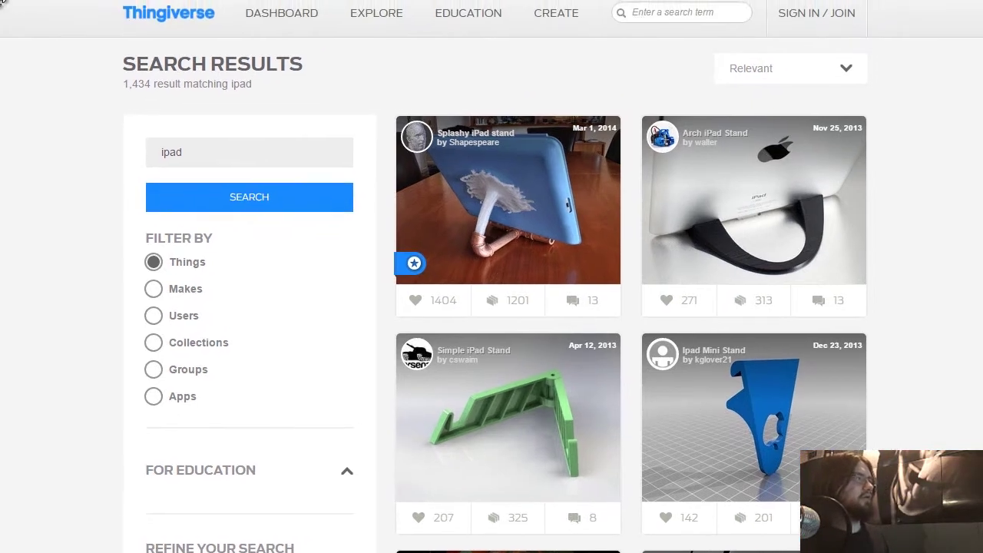
# - Search Thingiverse for 'minecraft' and open the Minecraft Creeper - With Movable Head page
pyautogui.write('minecraft')
pyautogui.press('Return')
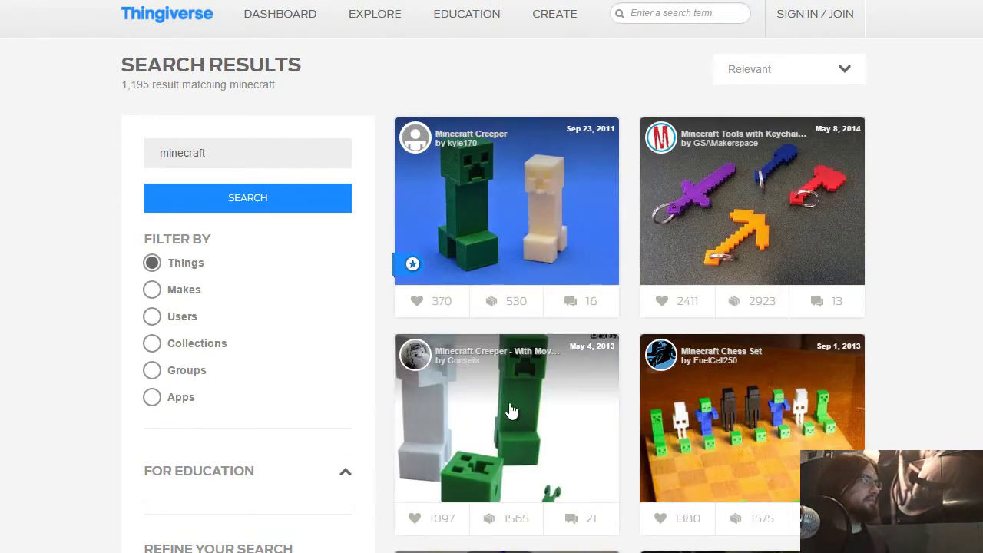
pyautogui.click(556, 371)
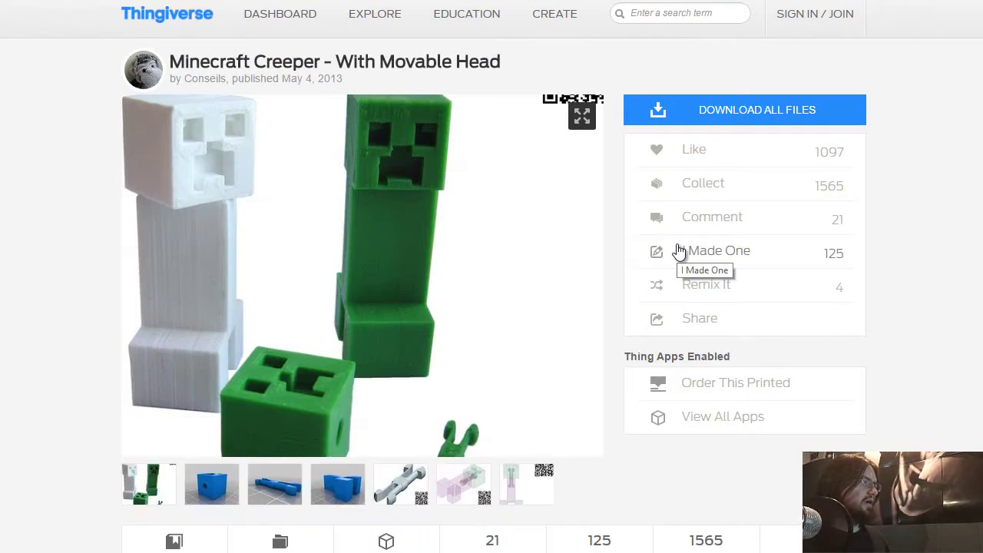
# - Look over the thing's details and download all its files as a zip archive
pyautogui.scroll(-4, 676, 257)
pyautogui.scroll(-4, 668, 255)
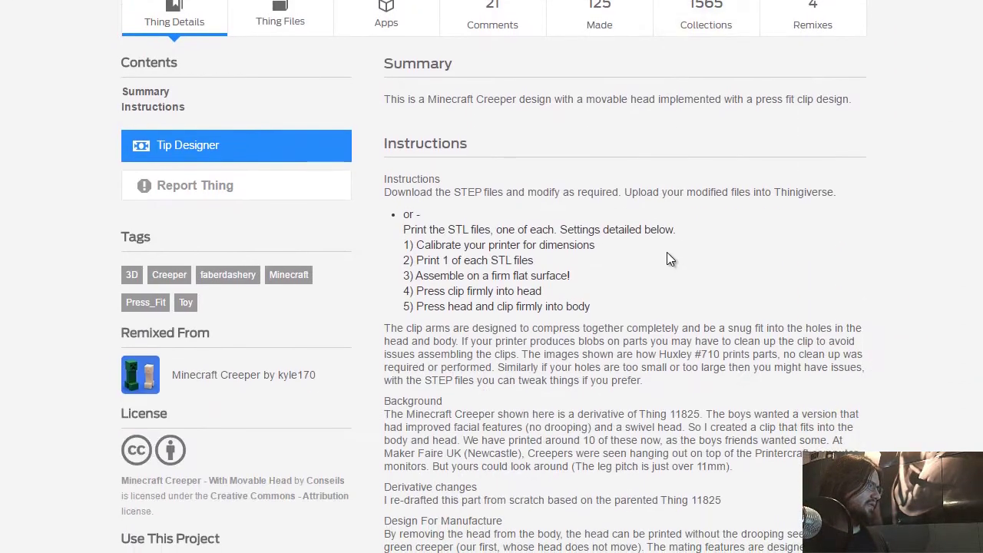
pyautogui.scroll(-1, 667, 253)
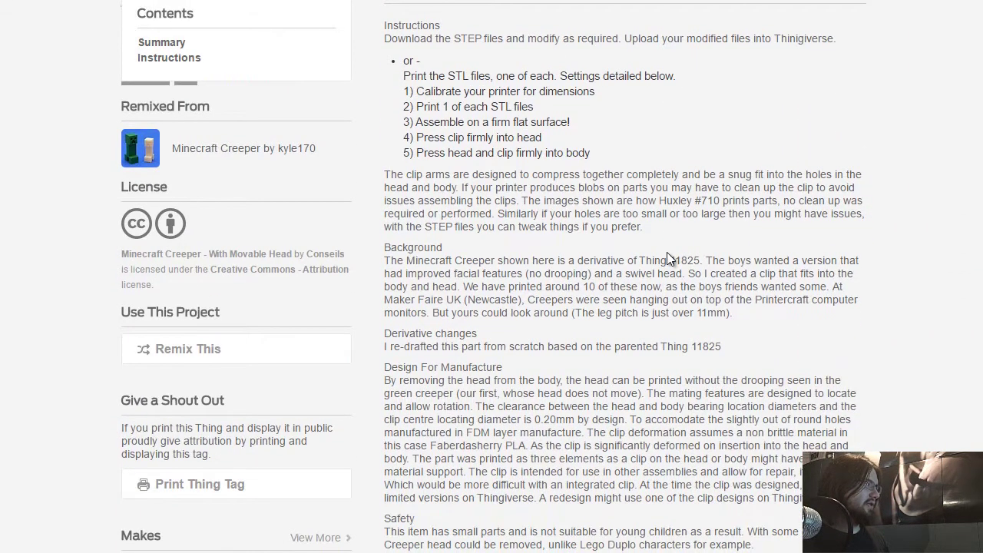
pyautogui.scroll(-2, 666, 254)
pyautogui.scroll(9, 667, 254)
pyautogui.scroll(2, 666, 258)
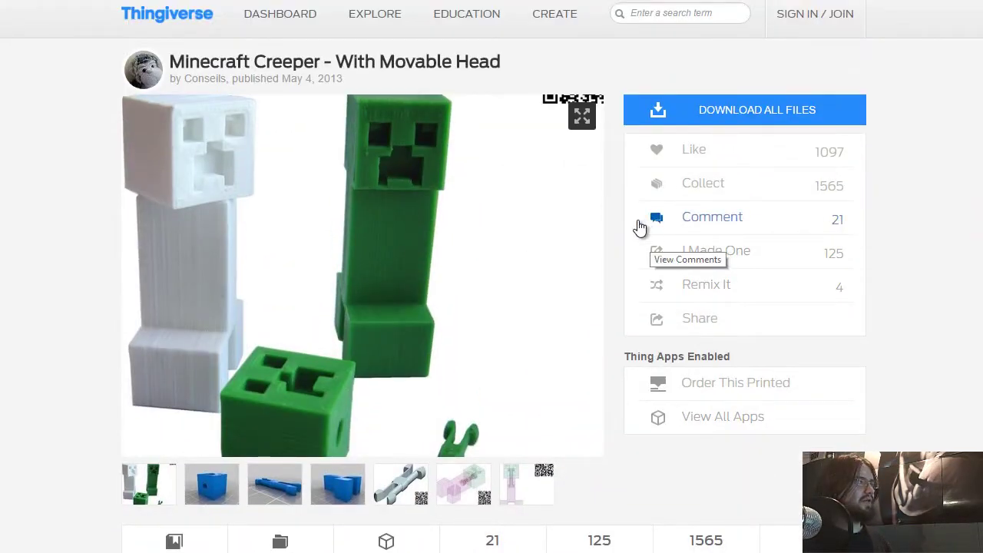
pyautogui.click(739, 117)
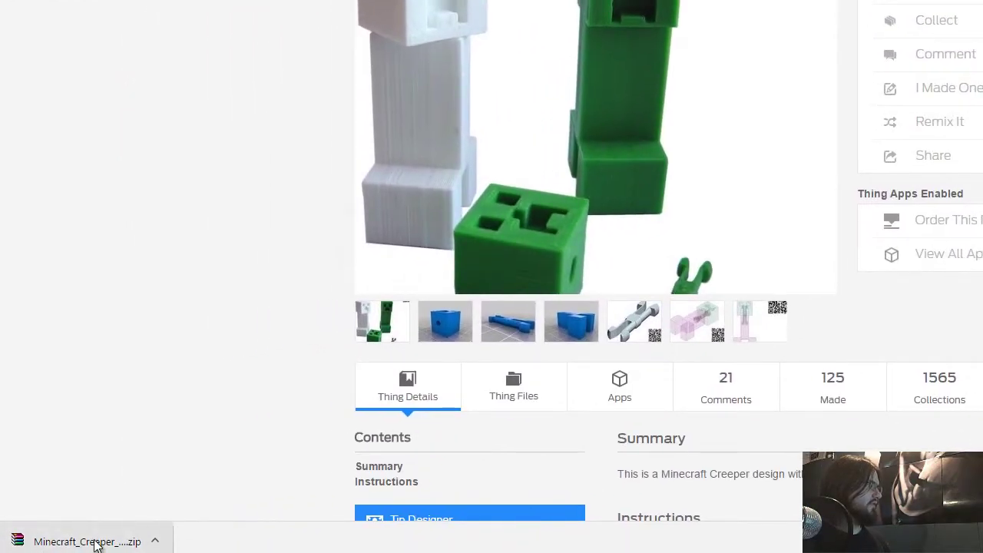
pyautogui.click(94, 542)
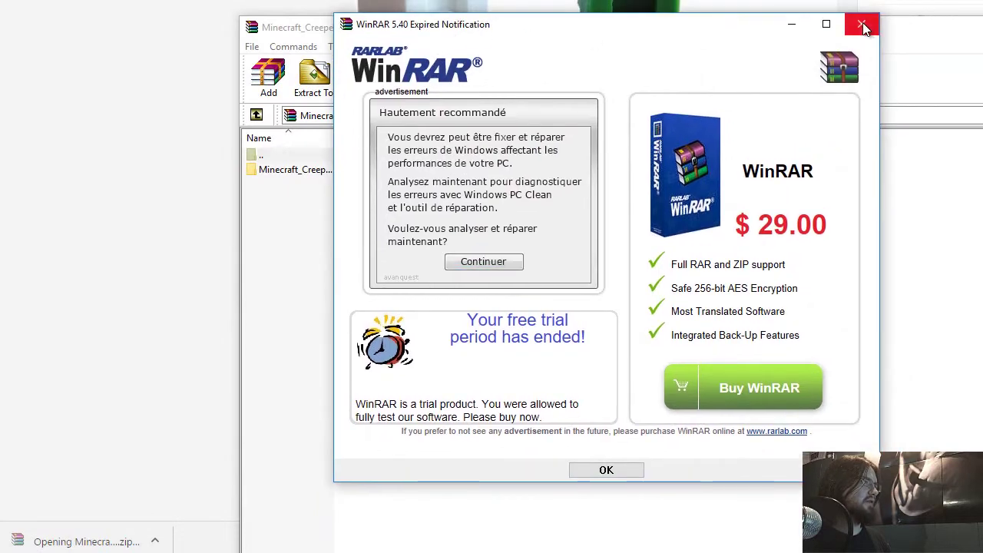
pyautogui.click(861, 25)
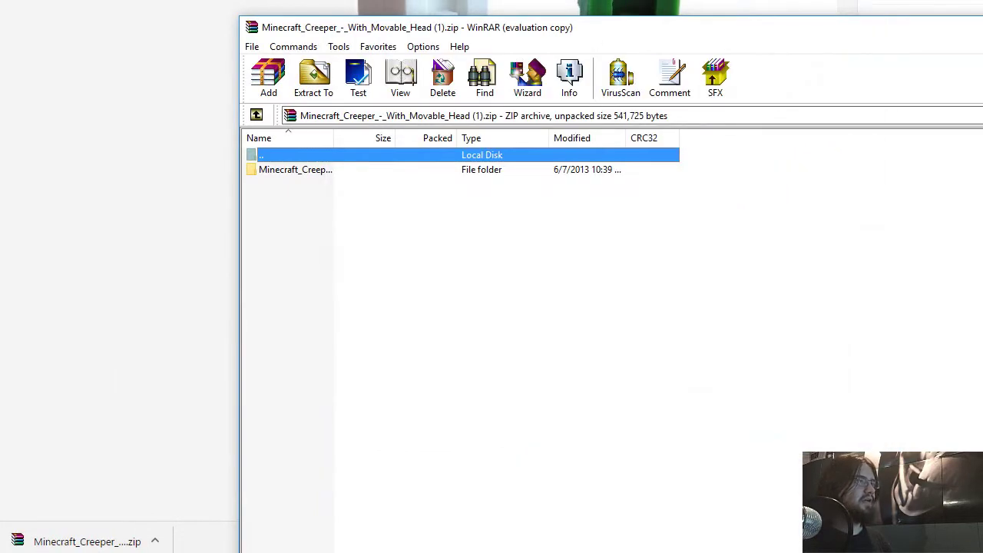
pyautogui.press('Escape')
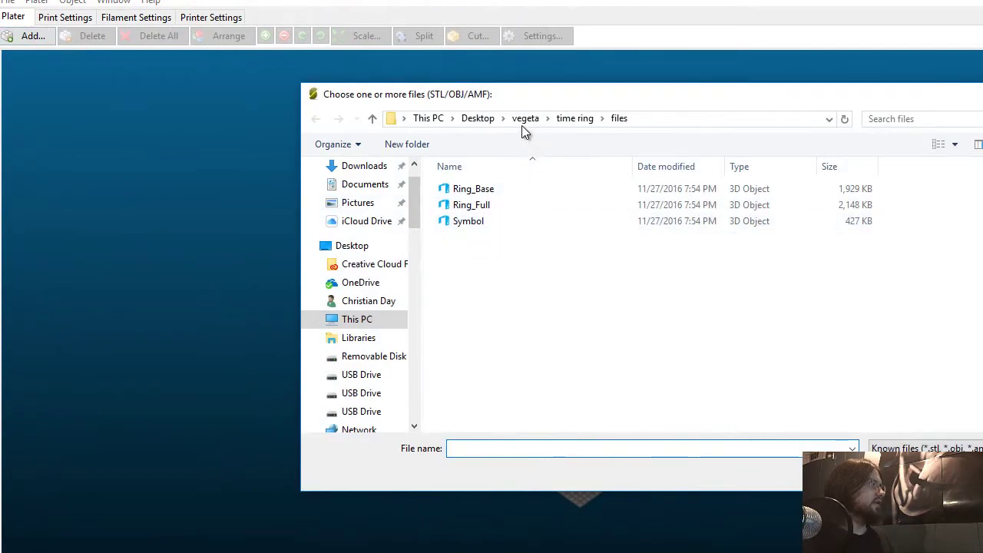
# - Load Clip_01_repaired from the Minecraft Creeper folder onto the bed and orbit to view it
pyautogui.scroll(1, 416, 164)
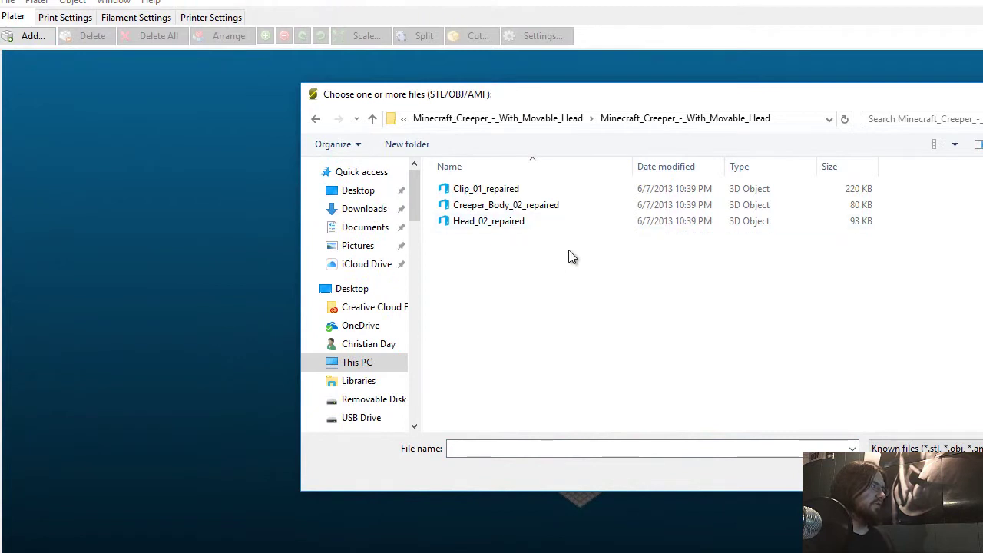
pyautogui.moveTo(567, 260); pyautogui.dragTo(547, 223)
pyautogui.click(595, 291)
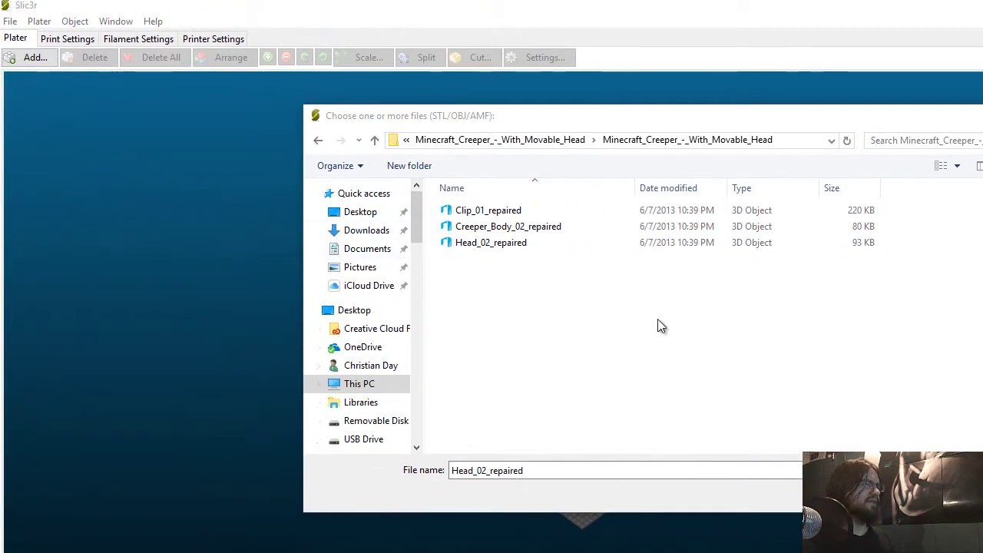
pyautogui.click(532, 212)
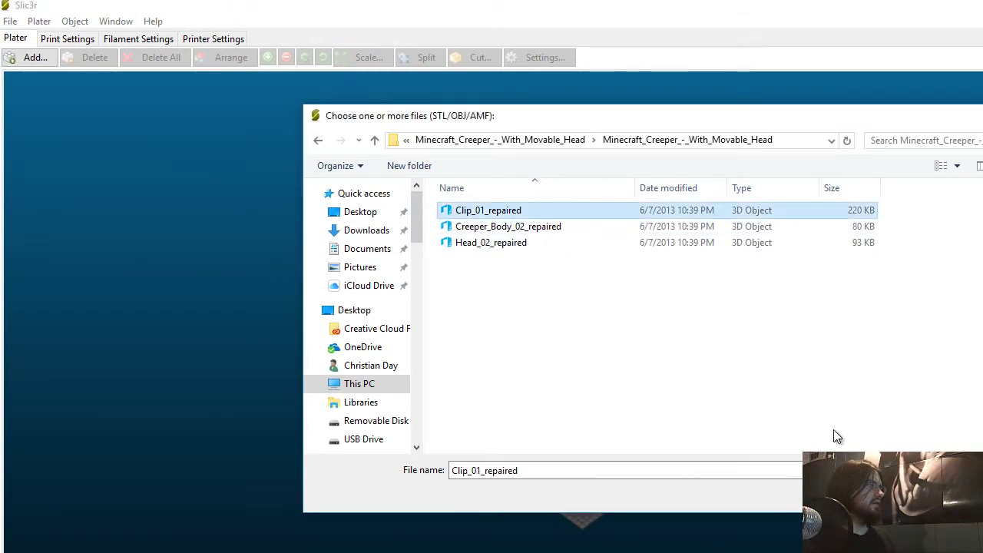
pyautogui.press('Return')
pyautogui.scroll(-5, 646, 395)
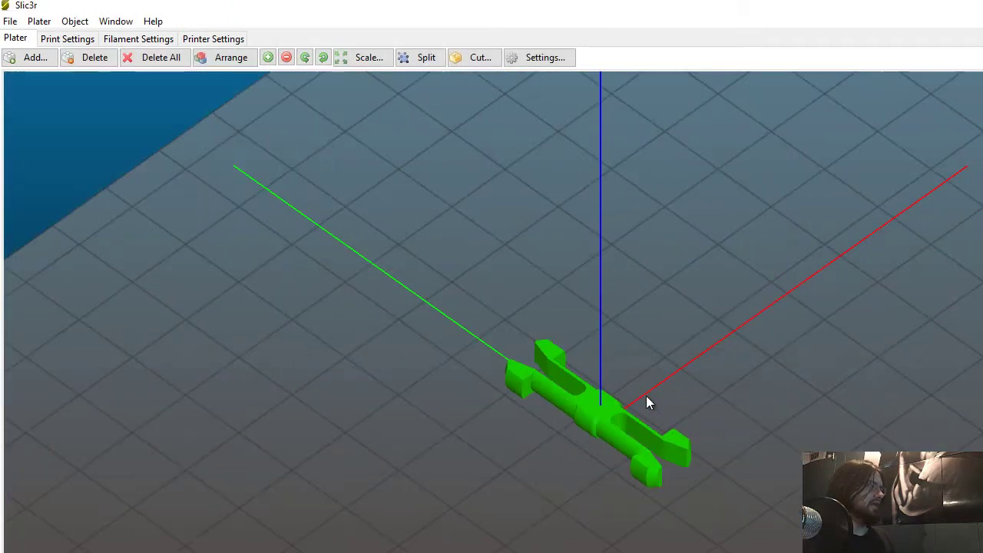
pyautogui.moveTo(725, 461); pyautogui.dragTo(397, 447)
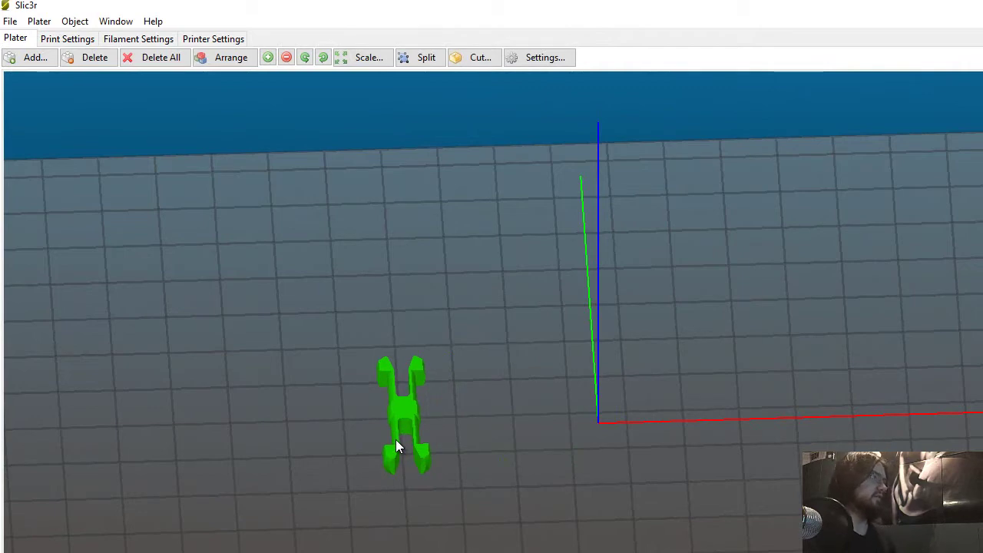
# - Add Creeper_Body_02_repaired and Head_02_repaired to the plate beside the clip
pyautogui.click(41, 61)
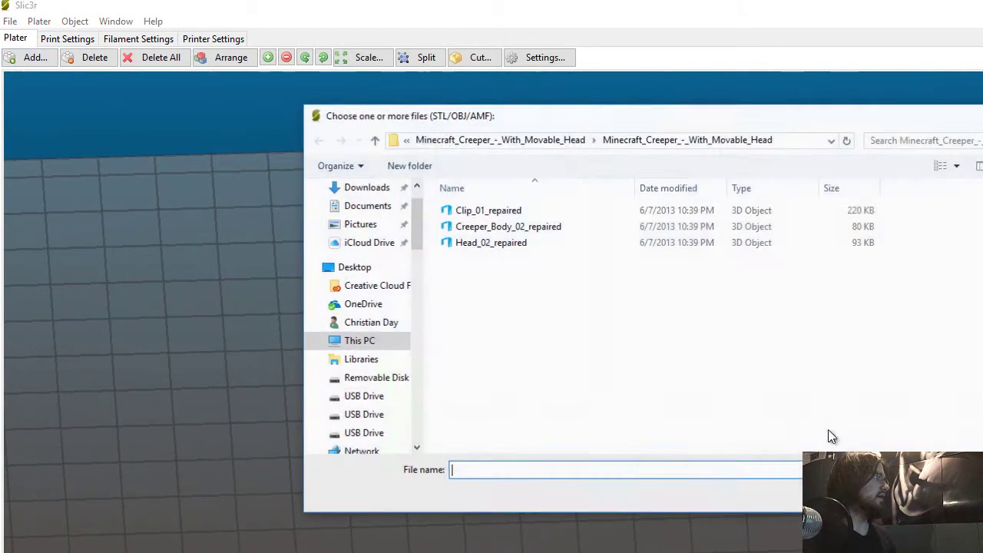
pyautogui.doubleClick(578, 226)
pyautogui.moveTo(659, 383); pyautogui.dragTo(604, 372)
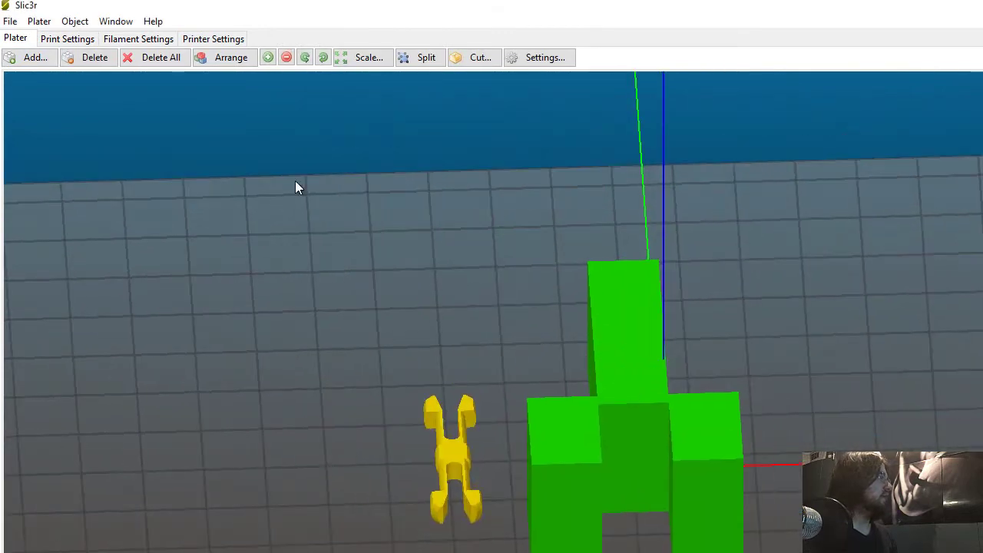
pyautogui.click(36, 57)
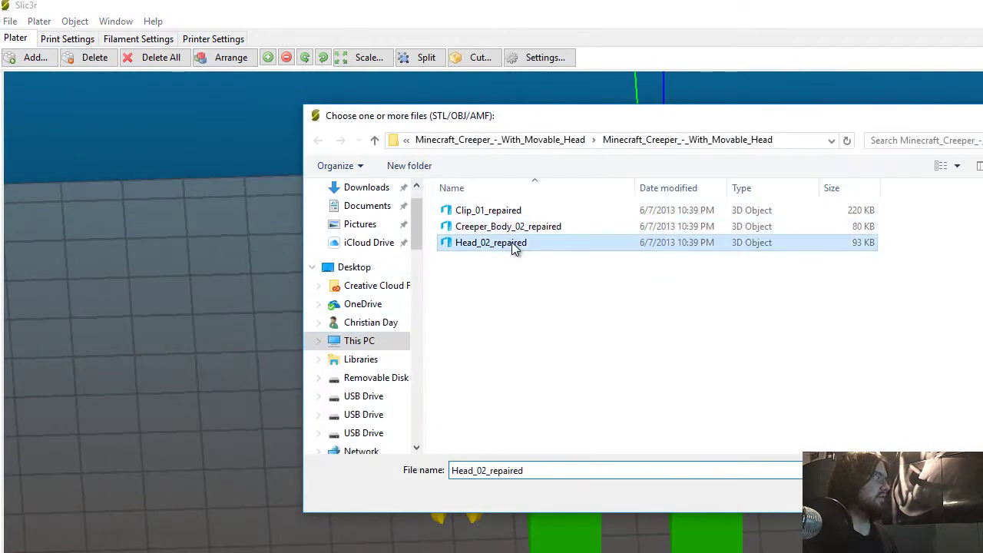
pyautogui.doubleClick(515, 246)
# - Move the head off the body to the right and orbit around the three parts
pyautogui.moveTo(791, 419); pyautogui.dragTo(848, 432)
pyautogui.scroll(-6, 821, 415)
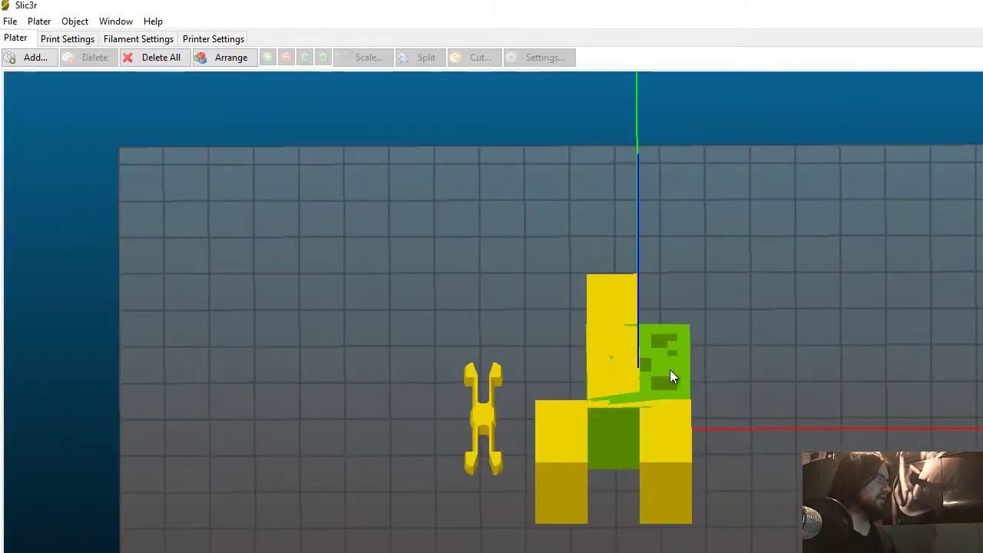
pyautogui.moveTo(671, 377); pyautogui.dragTo(793, 396)
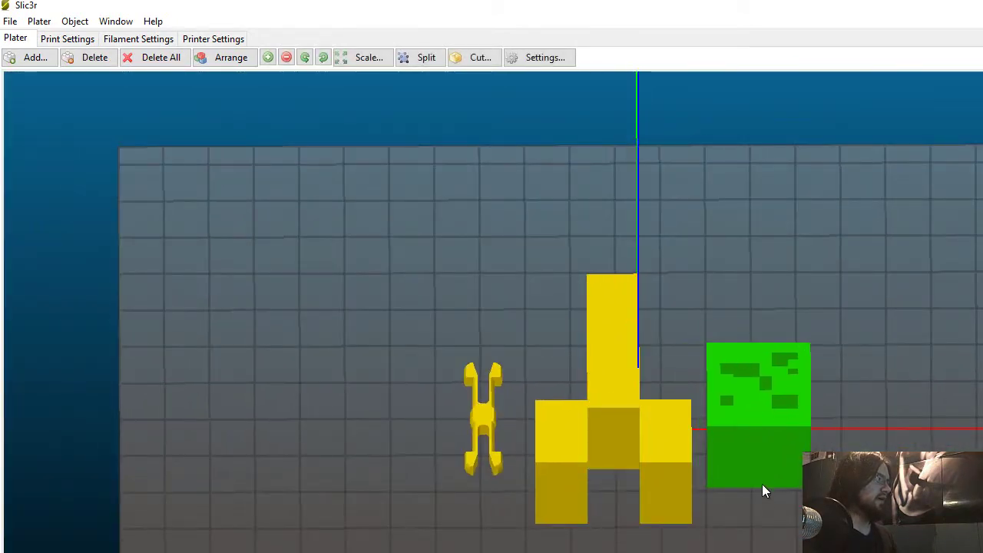
pyautogui.moveTo(763, 497); pyautogui.dragTo(826, 496)
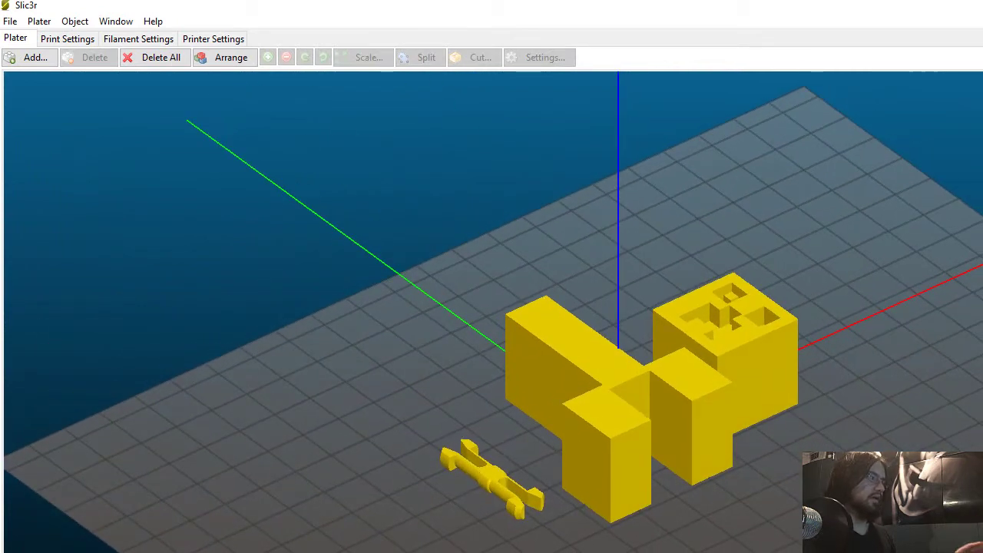
pyautogui.moveTo(803, 465); pyautogui.dragTo(752, 383)
pyautogui.click(752, 382)
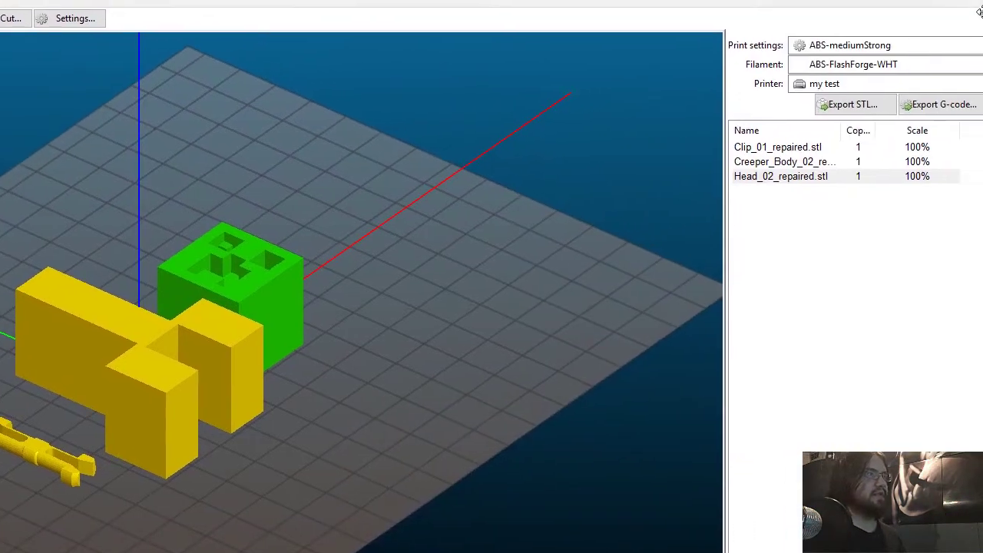
# - Export the three-part Creeper plate as minecraft.gcode in the Creeper folder
pyautogui.click(933, 105)
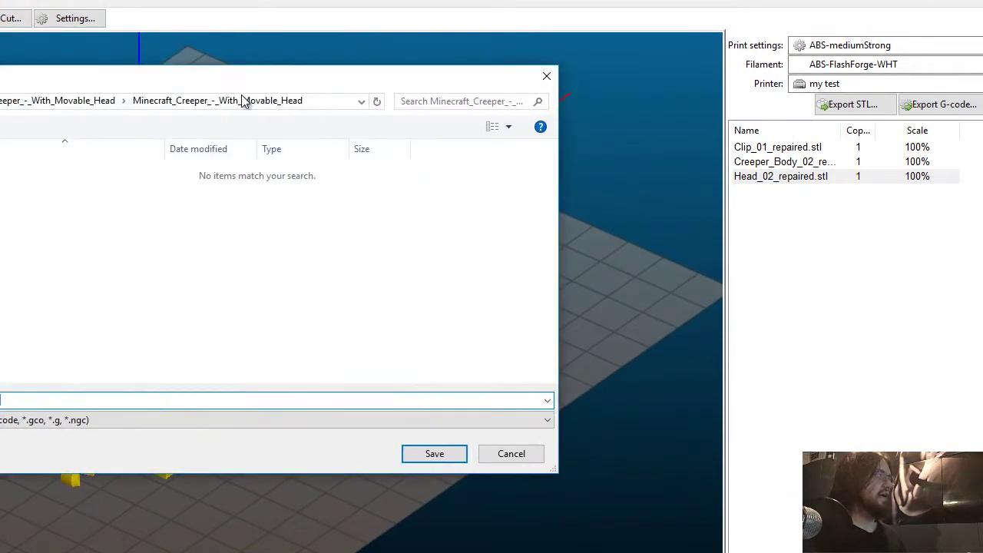
pyautogui.moveTo(237, 93); pyautogui.dragTo(512, 91)
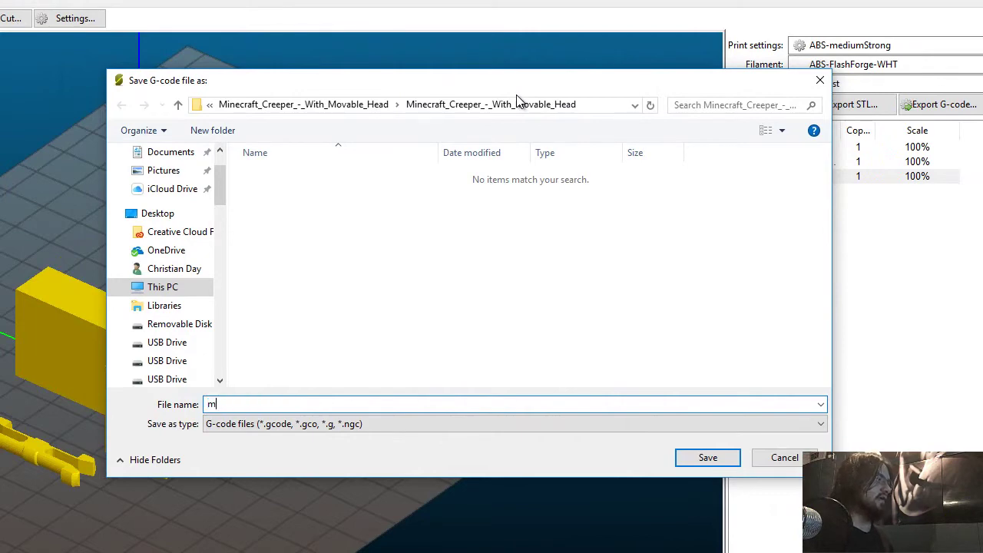
pyautogui.press('Return')
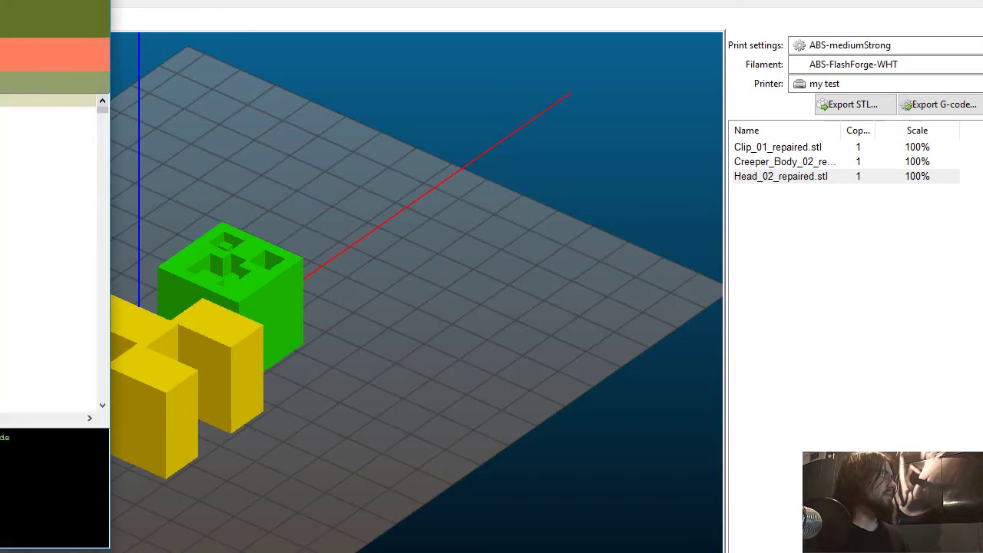
# - Open minecraft.gcode from the Creeper folder in ReplicatorG's editor
pyautogui.moveTo(0, 0); pyautogui.dragTo(233, 48)
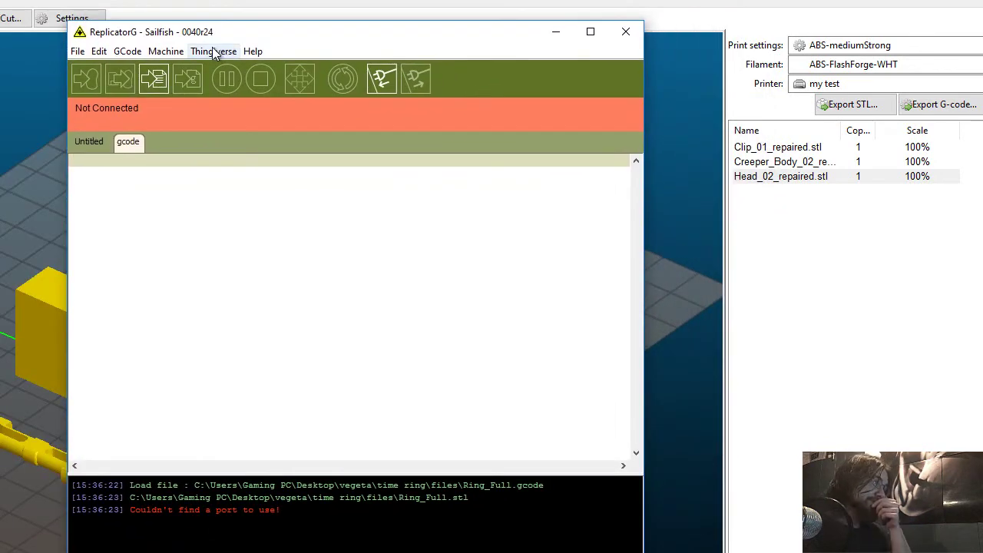
pyautogui.hotkey('ctrl', 'o')
pyautogui.click(269, 240)
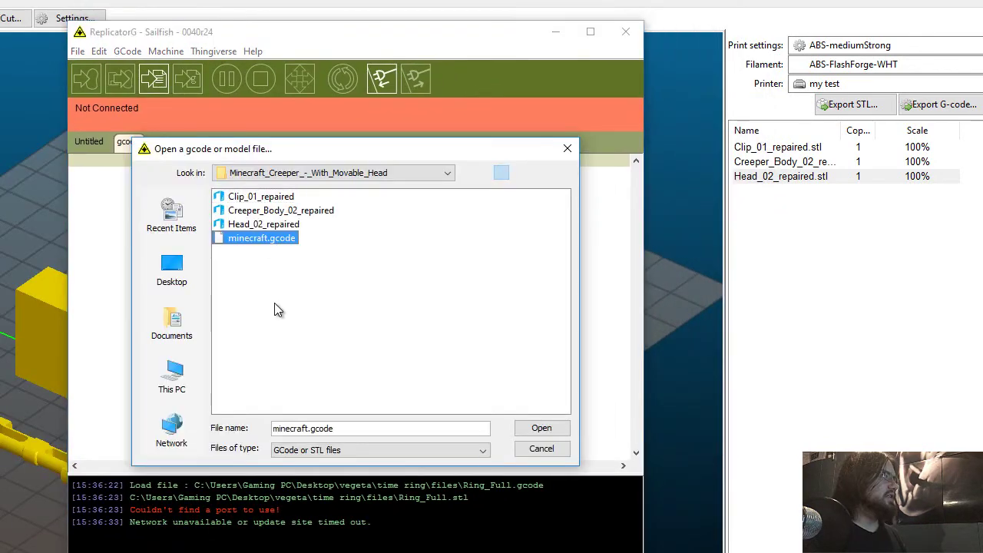
pyautogui.click(541, 428)
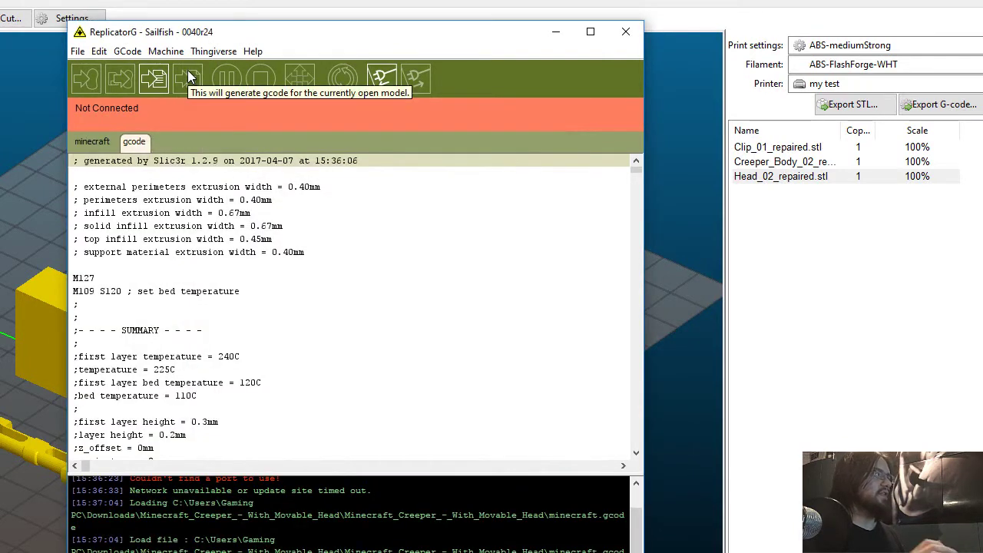